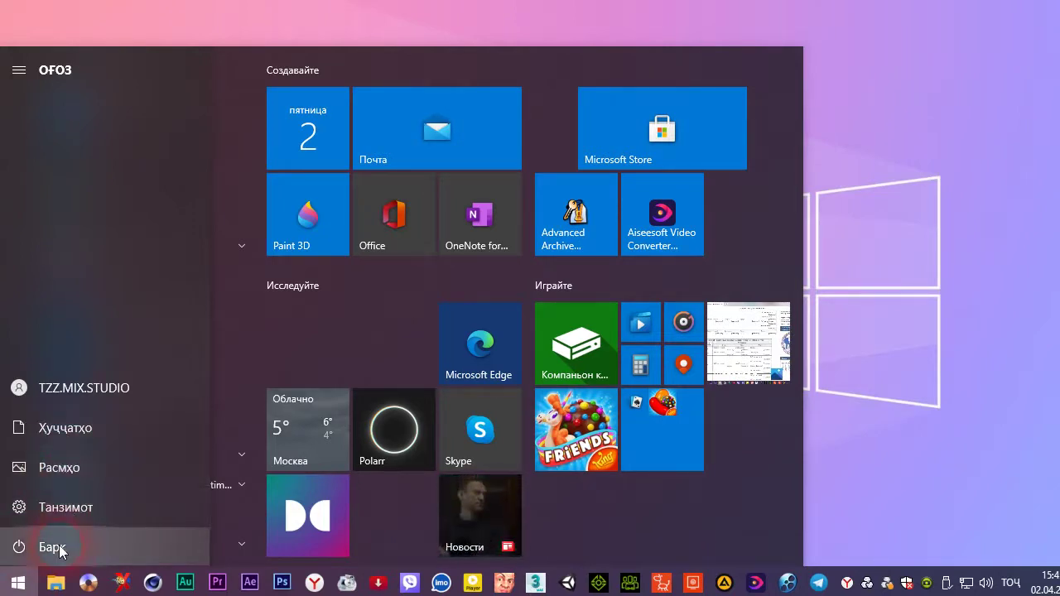
- Dismiss the Start menu and open local disk C: from the Компютер folder
left_click(16, 585)
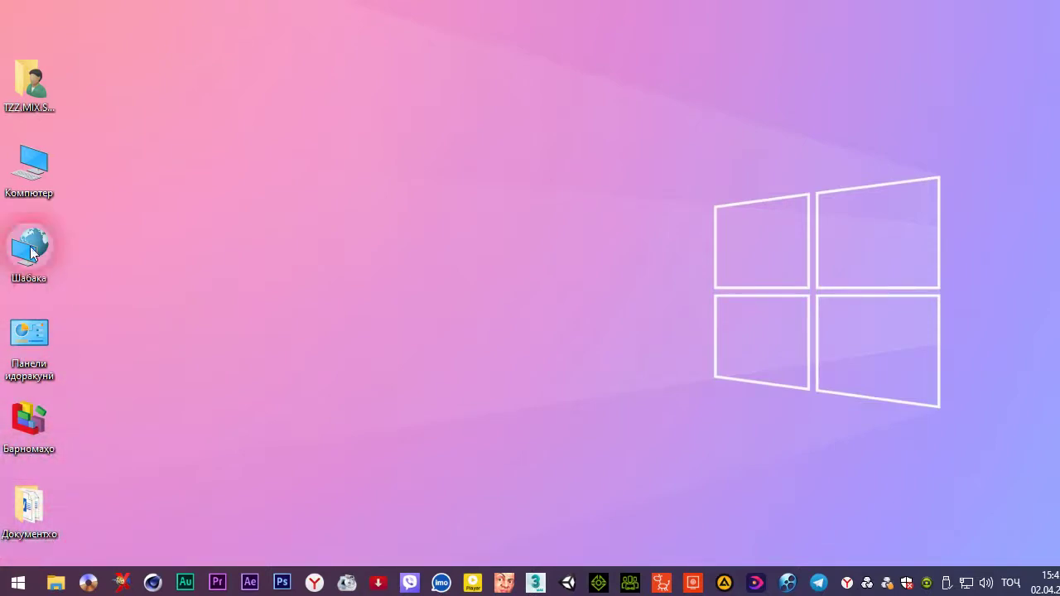
double_click(30, 178)
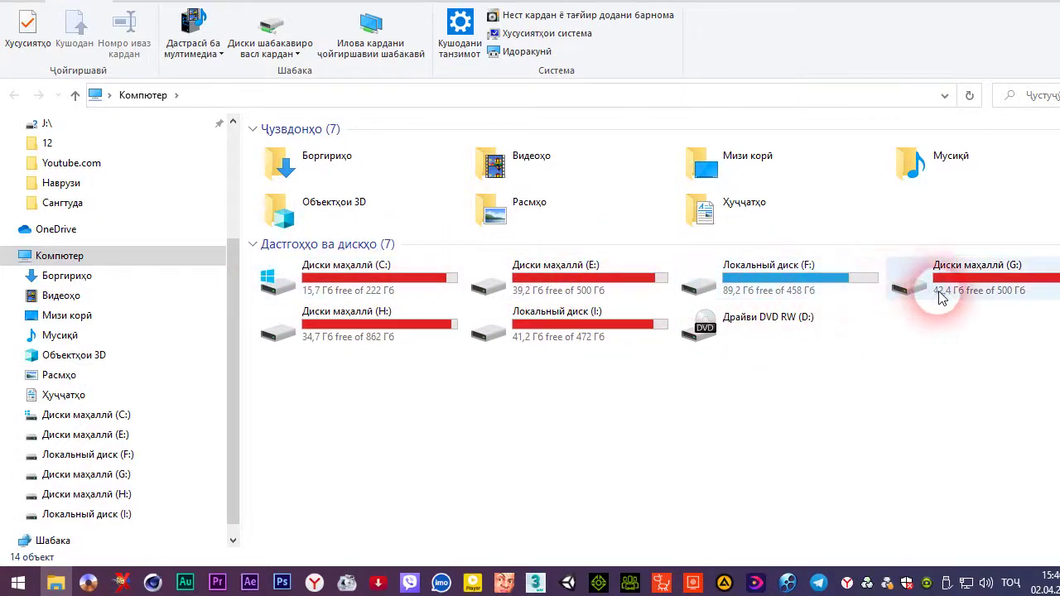
double_click(412, 298)
left_click(35, 41)
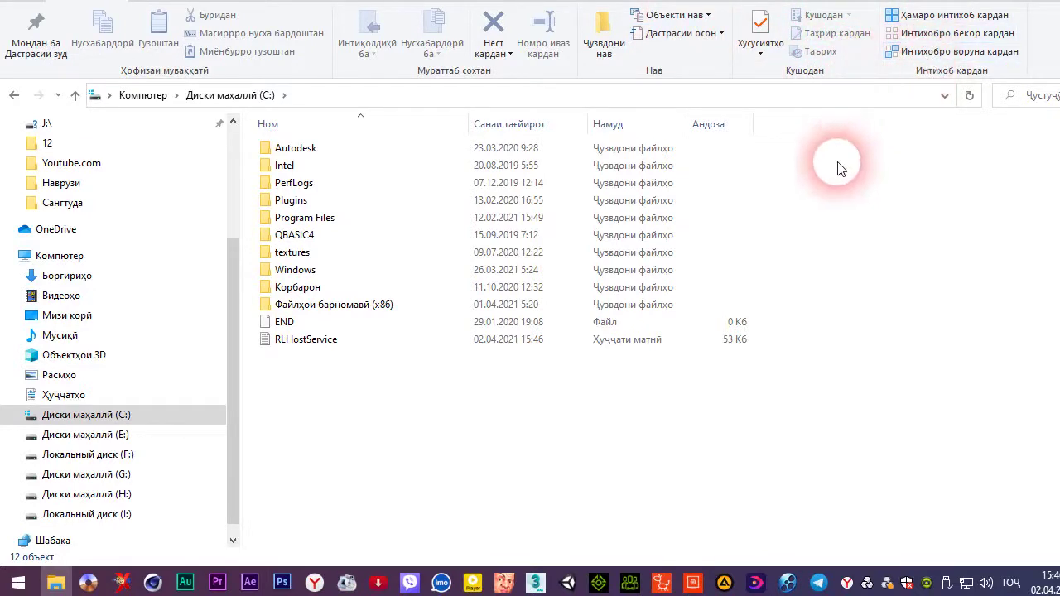
- Look through the commands offered for the empty area of the C: folder, including the Мураттабсозӣ sorting options
right_click(754, 177)
mouse_move(767, 191)
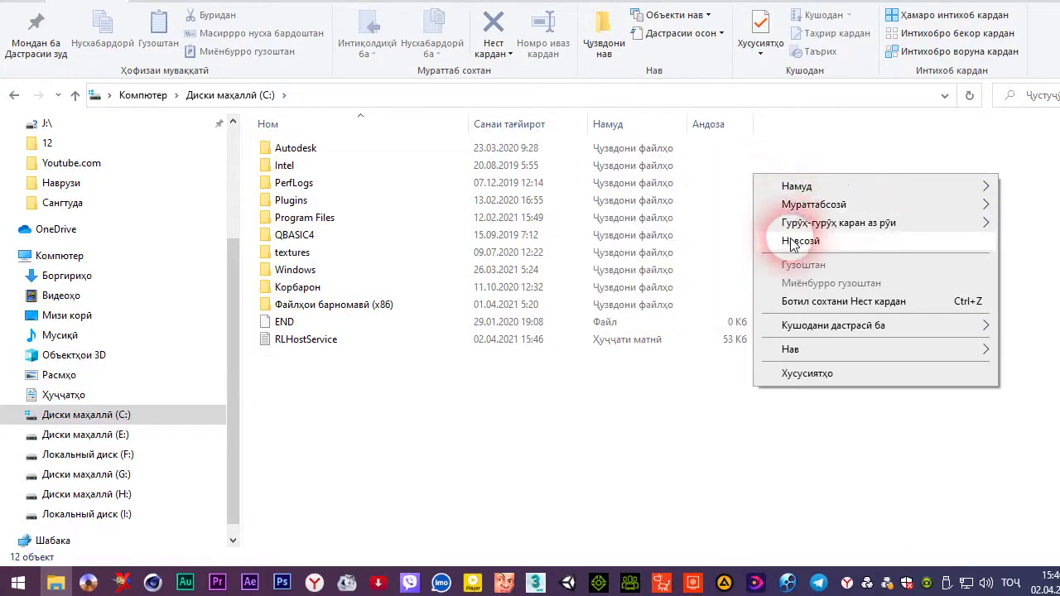
mouse_move(788, 363)
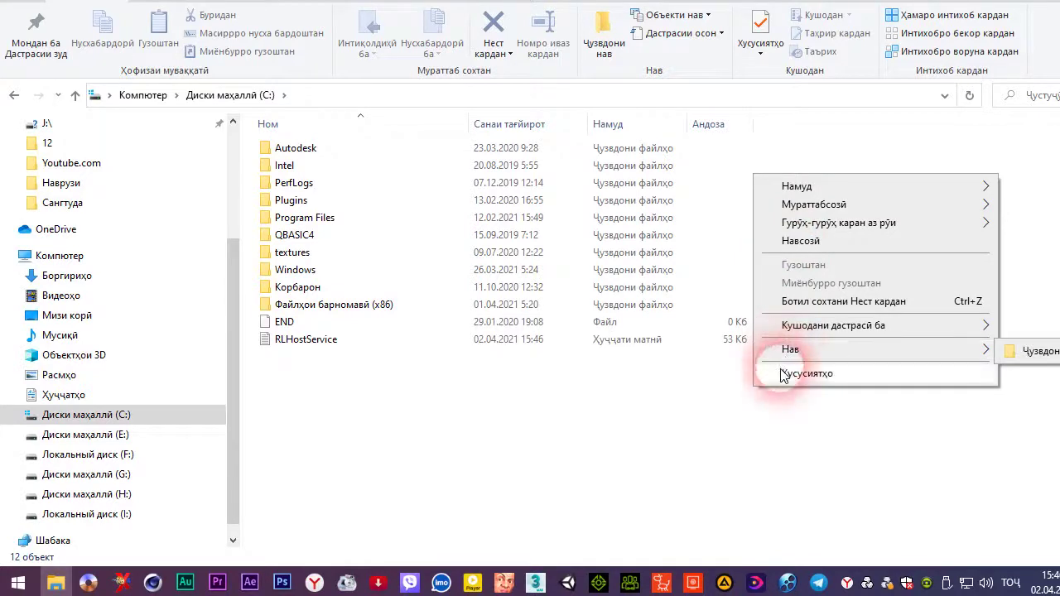
mouse_move(782, 331)
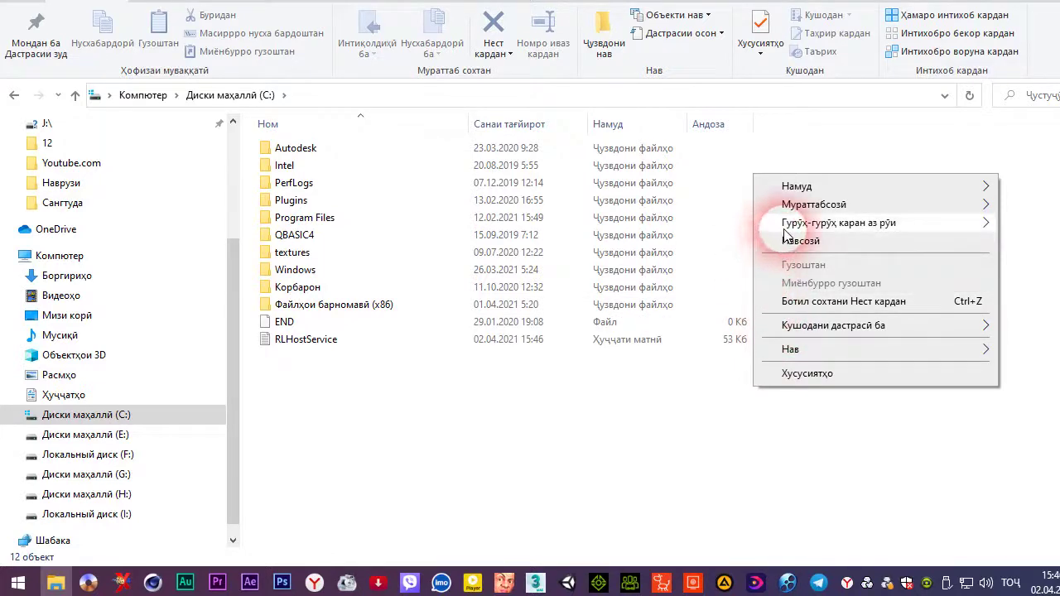
mouse_move(785, 231)
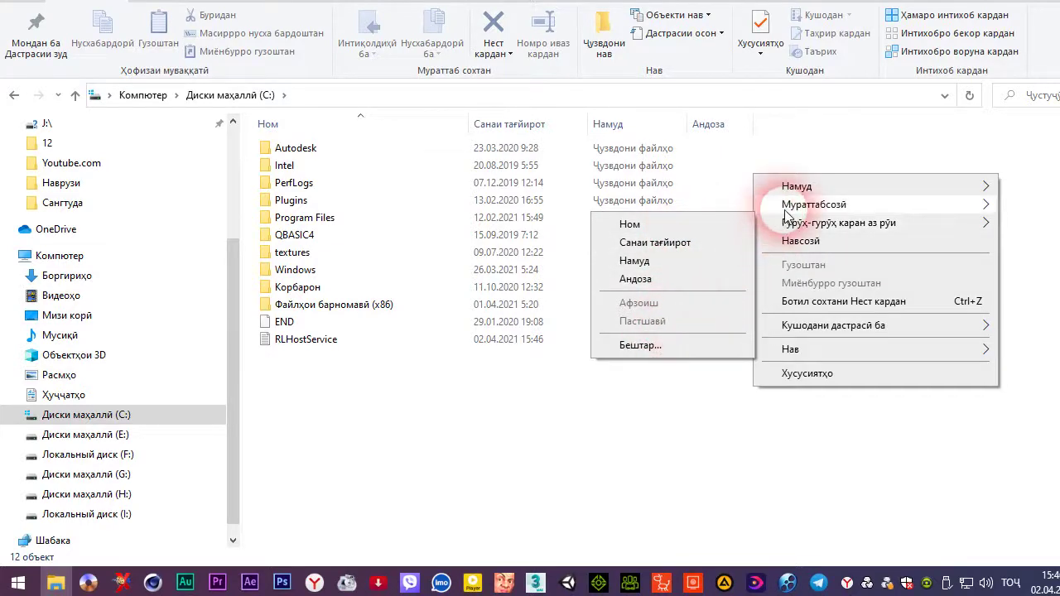
mouse_move(785, 212)
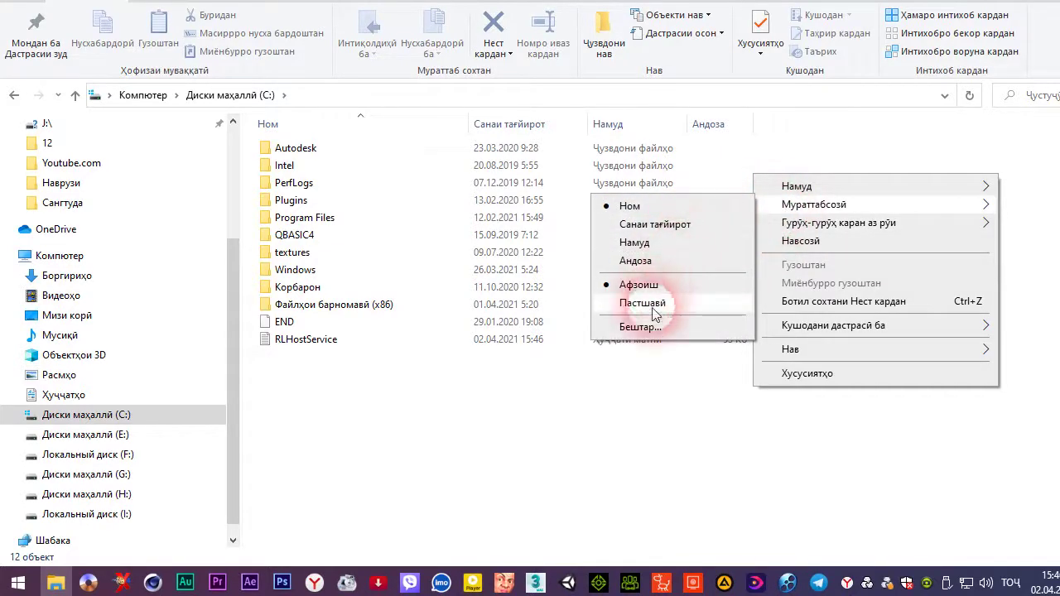
- Examine every page of disk C:'s properties from Умумӣ to Квота, cancel the dialog and close the folder window
left_click(807, 374)
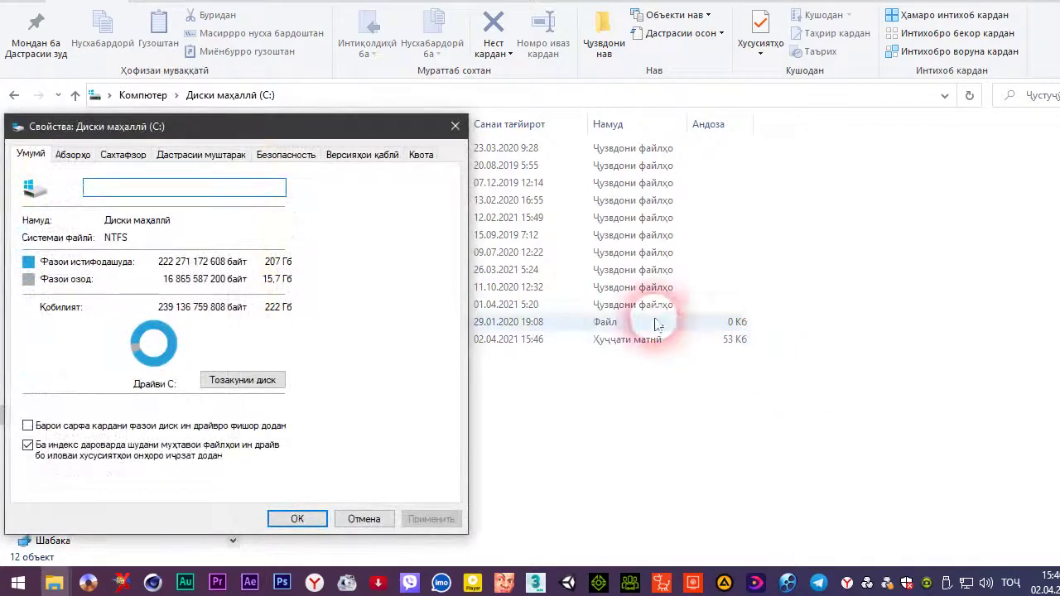
left_click_drag(149, 130, 379, 127)
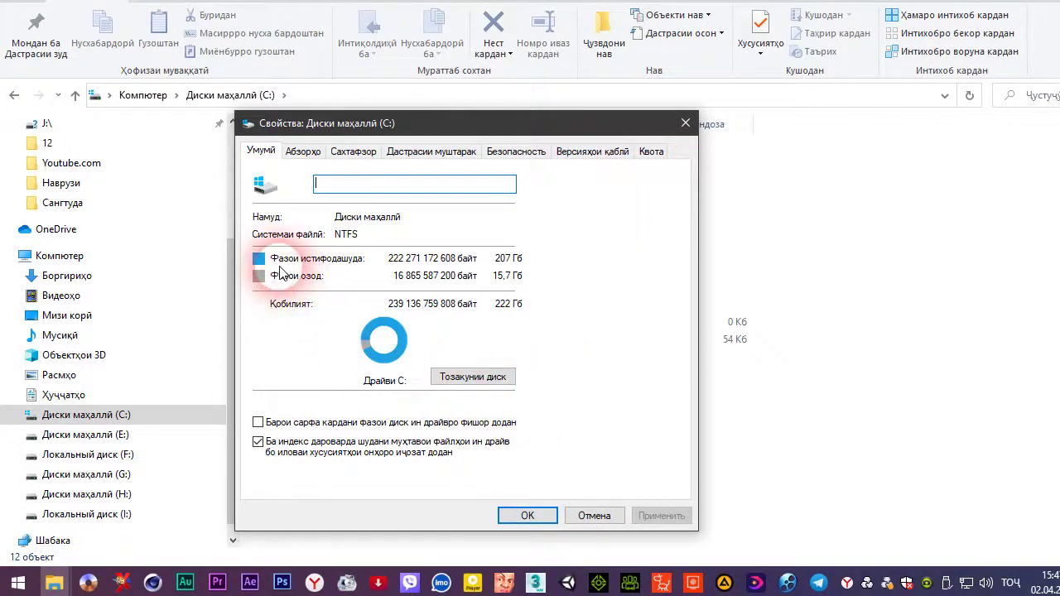
left_click(301, 152)
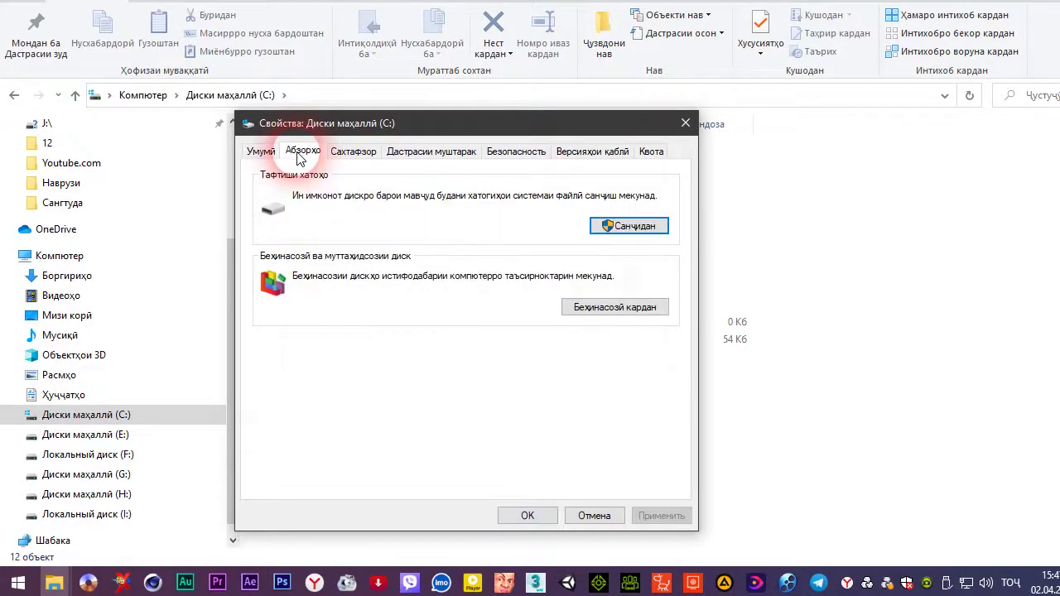
left_click(273, 156)
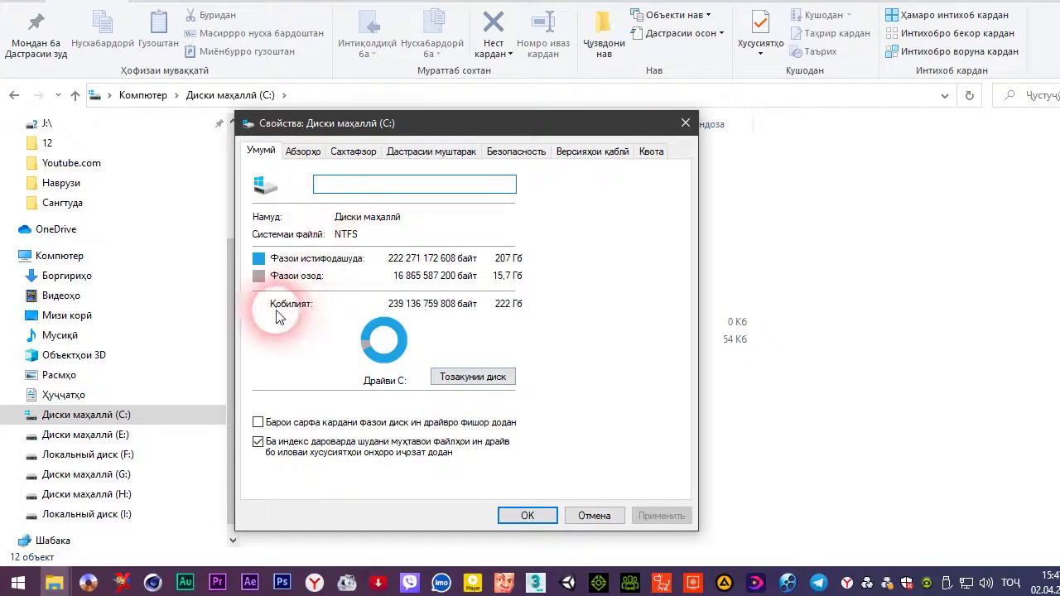
left_click(305, 153)
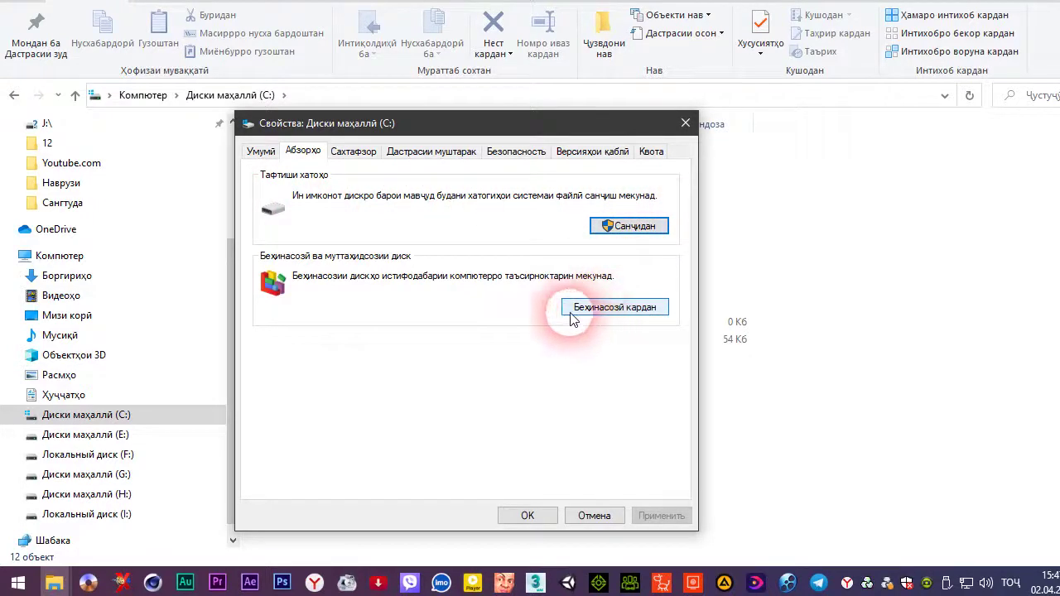
left_click(348, 153)
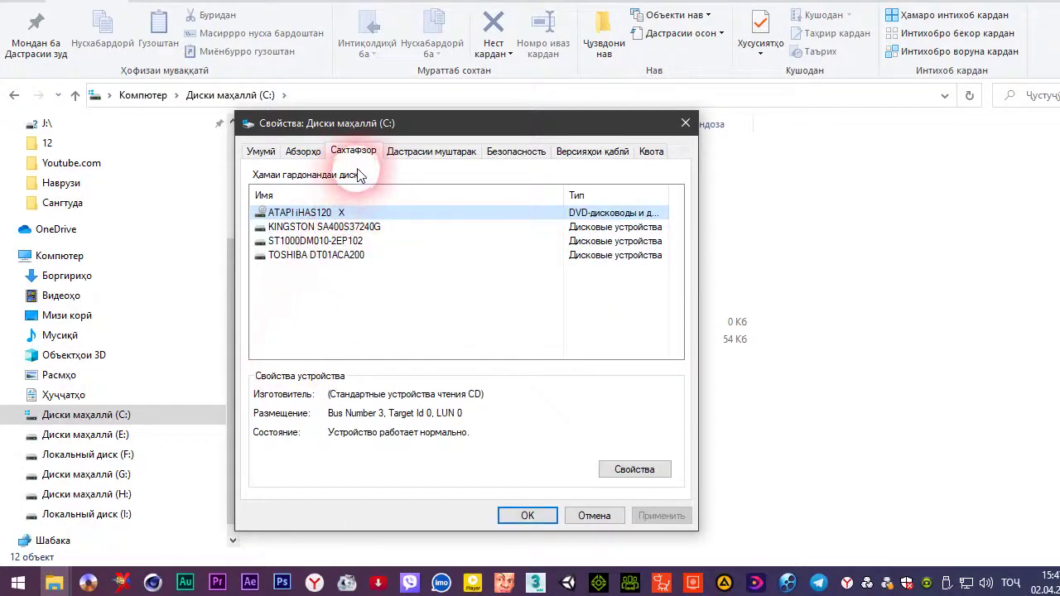
left_click(414, 154)
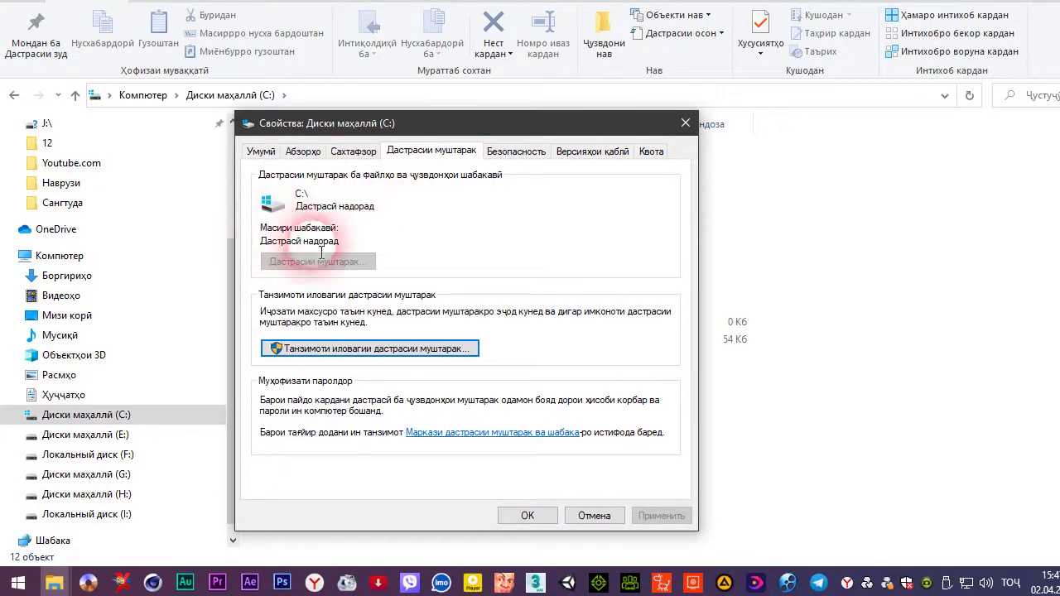
left_click(512, 153)
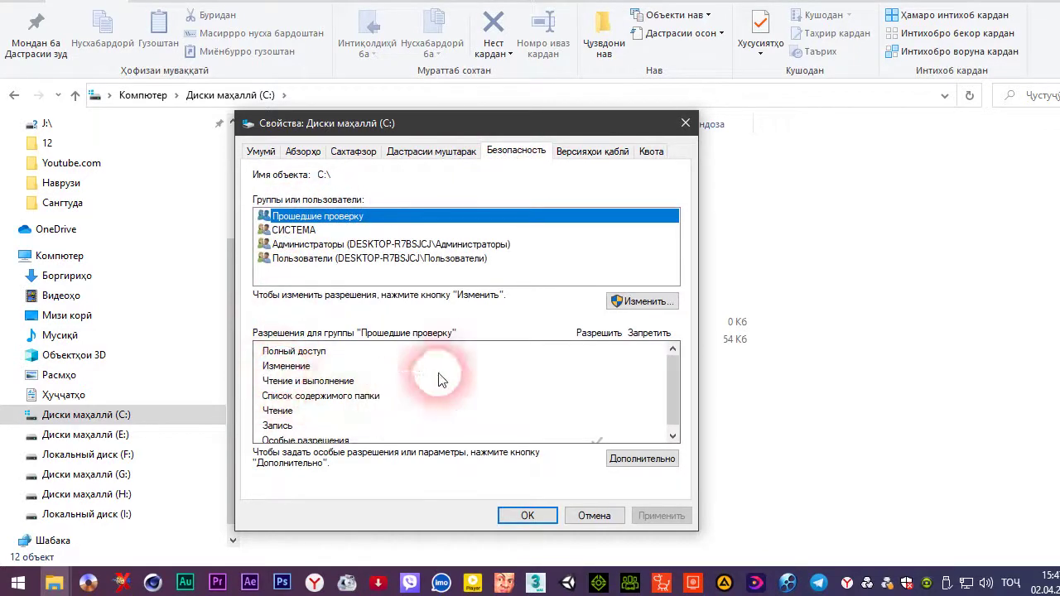
left_click(573, 154)
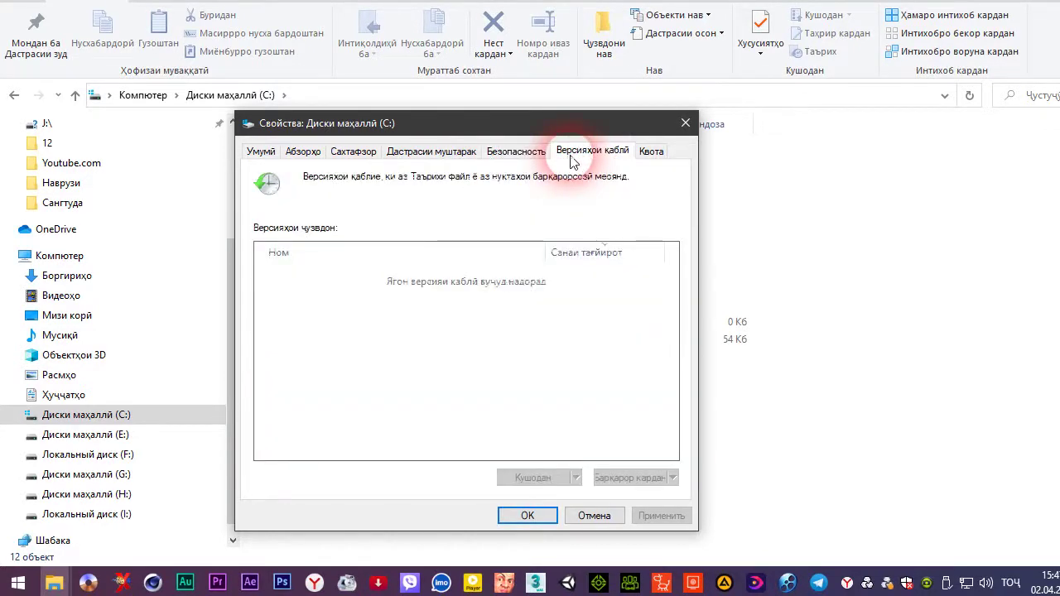
left_click(650, 153)
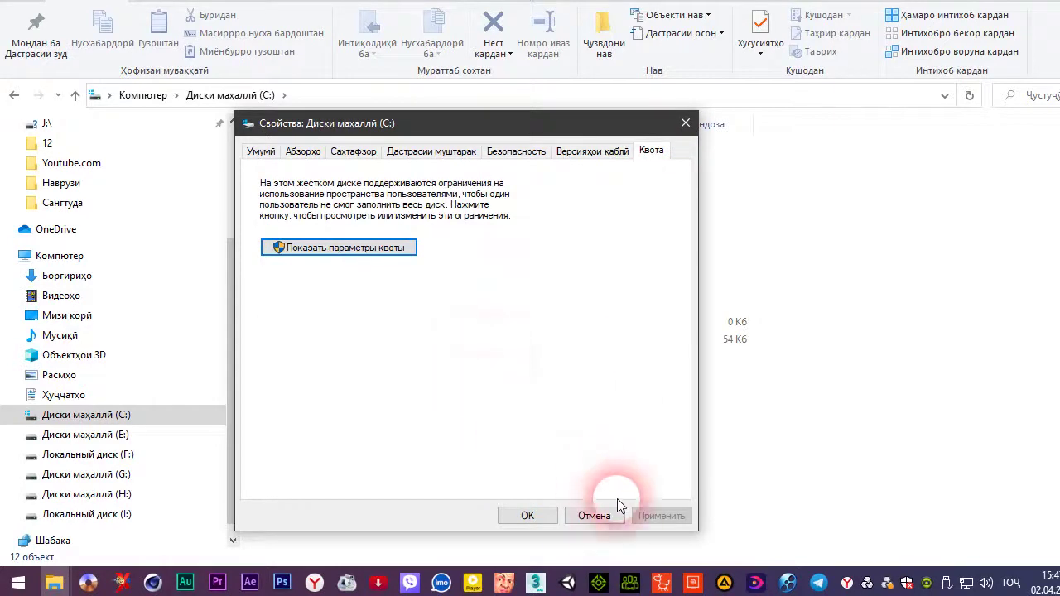
left_click(593, 516)
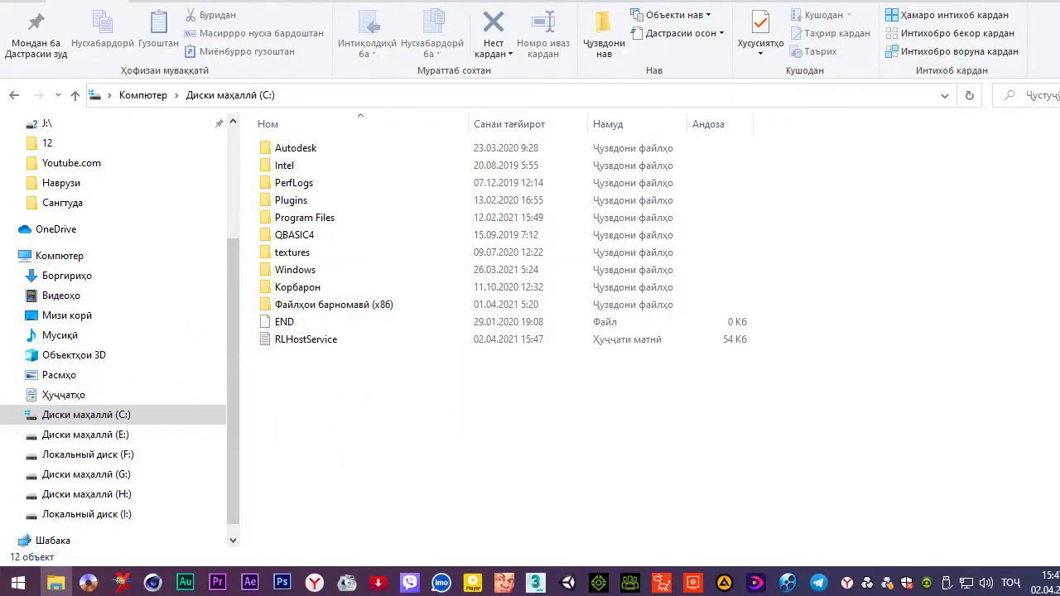
left_click(1059, 1)
- Look through the desktop's context commands, examine the Танзимоти дисплей settings and go to the Settings home page
right_click(248, 159)
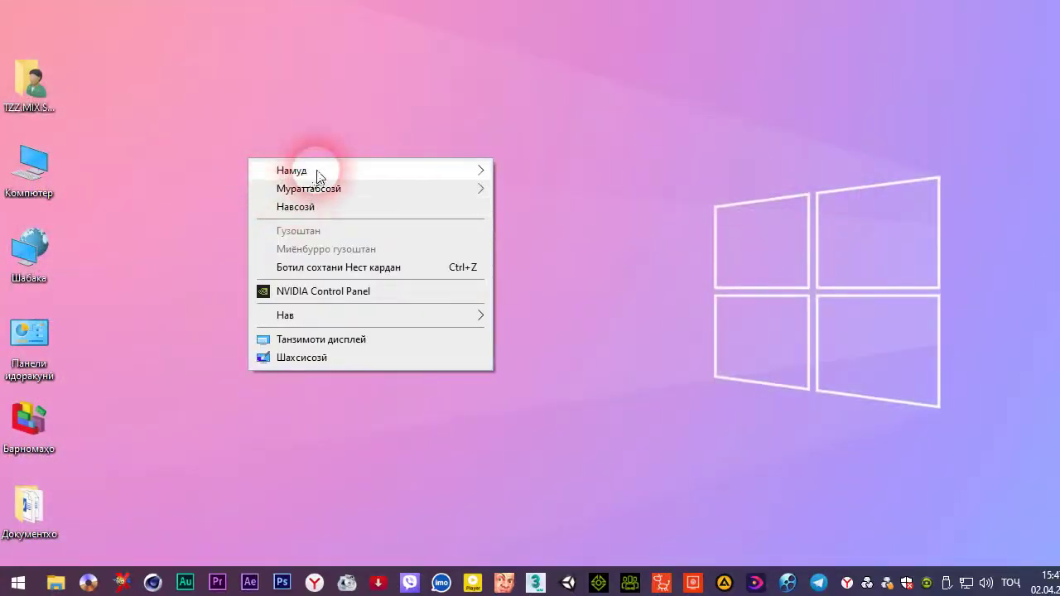
mouse_move(339, 174)
mouse_move(415, 195)
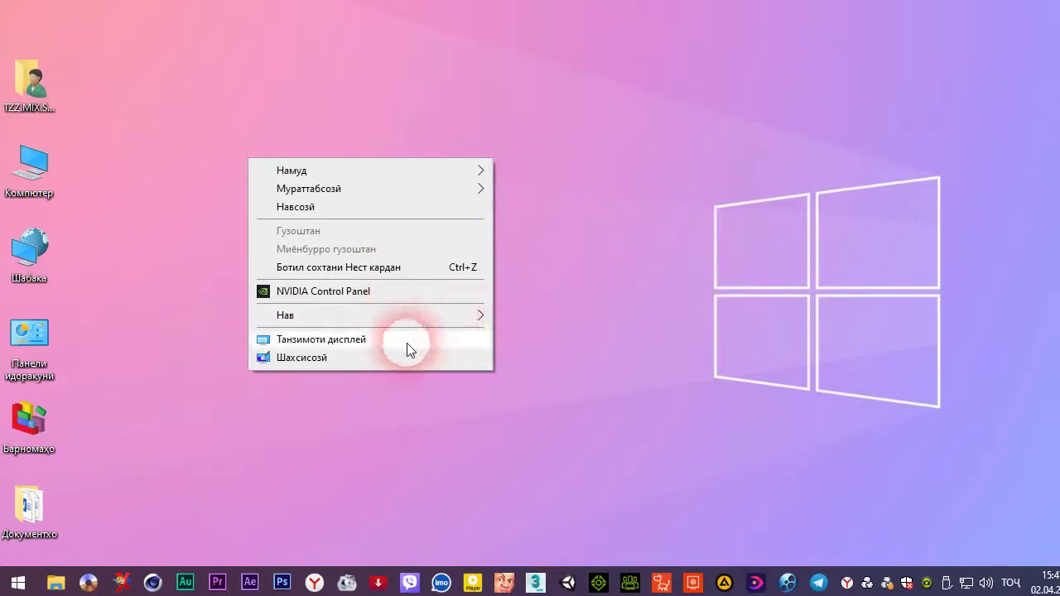
left_click(354, 347)
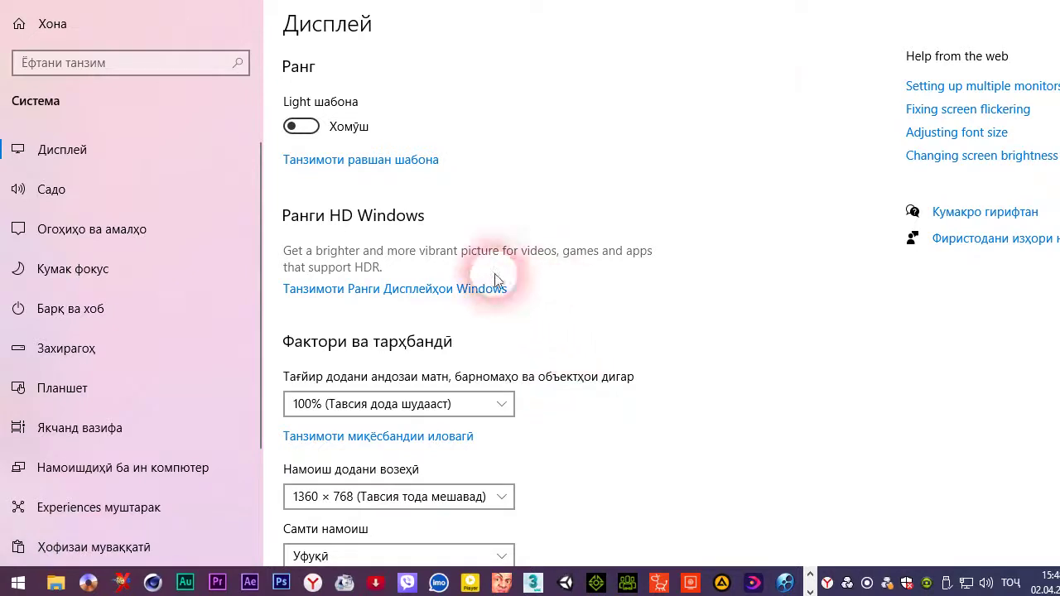
left_click(48, 23)
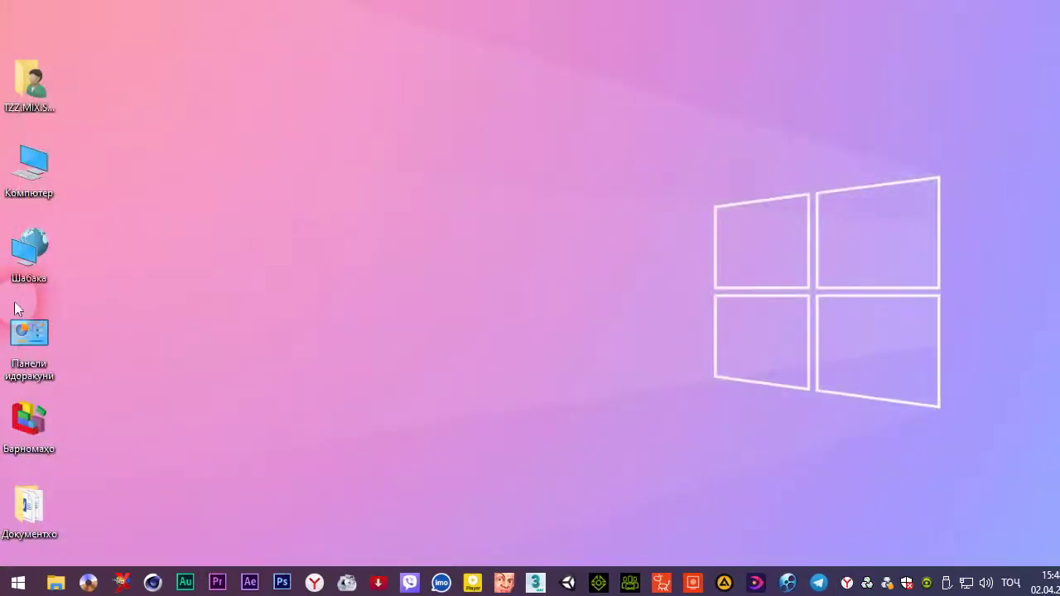
- Examine the Шабака network folder and the view choices of the Панели идоракунӣ control panel
double_click(25, 266)
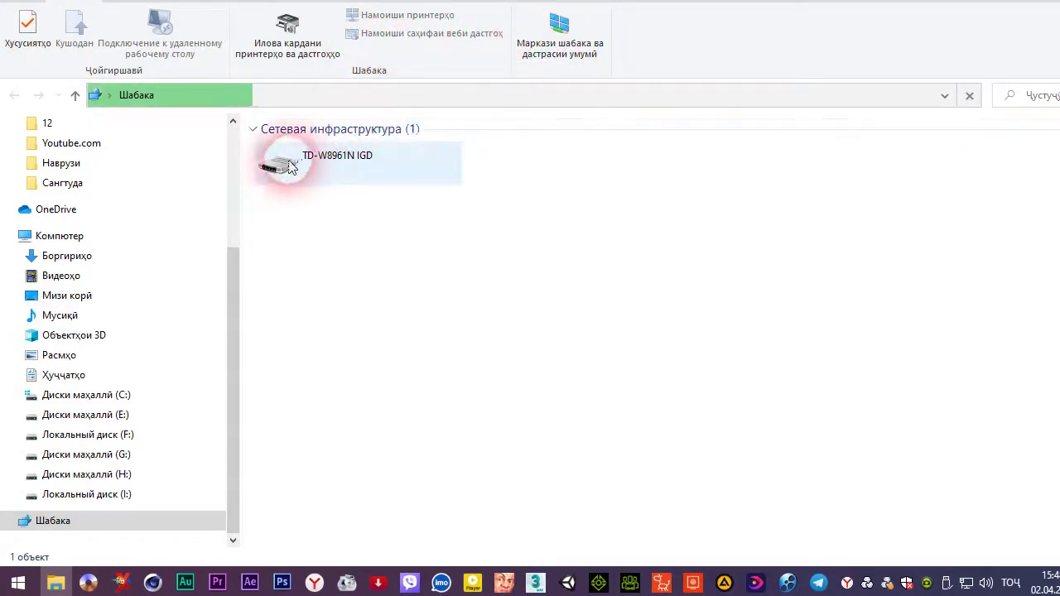
left_click(1058, 2)
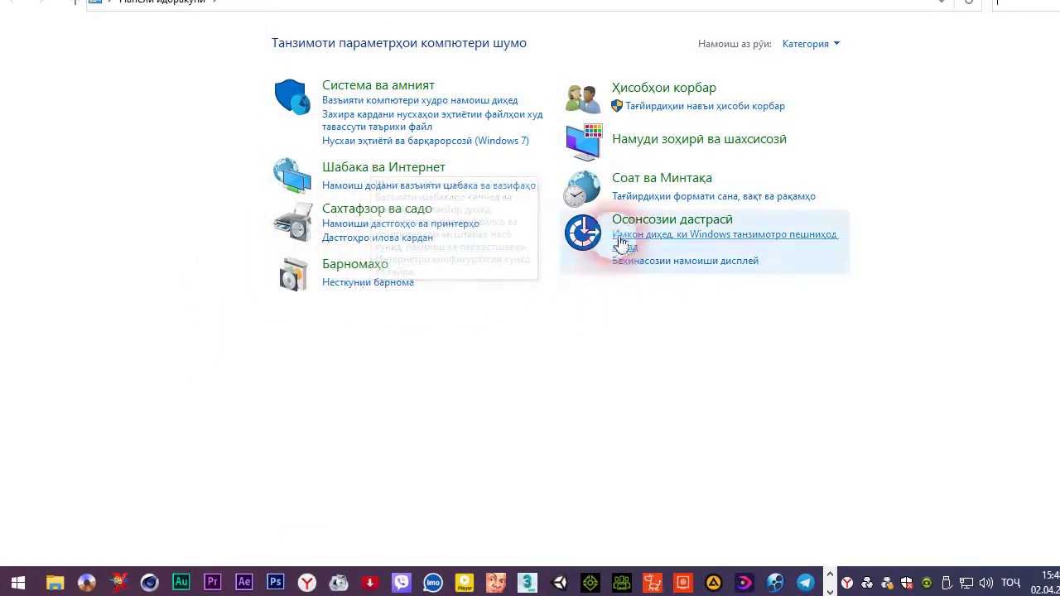
left_click(831, 44)
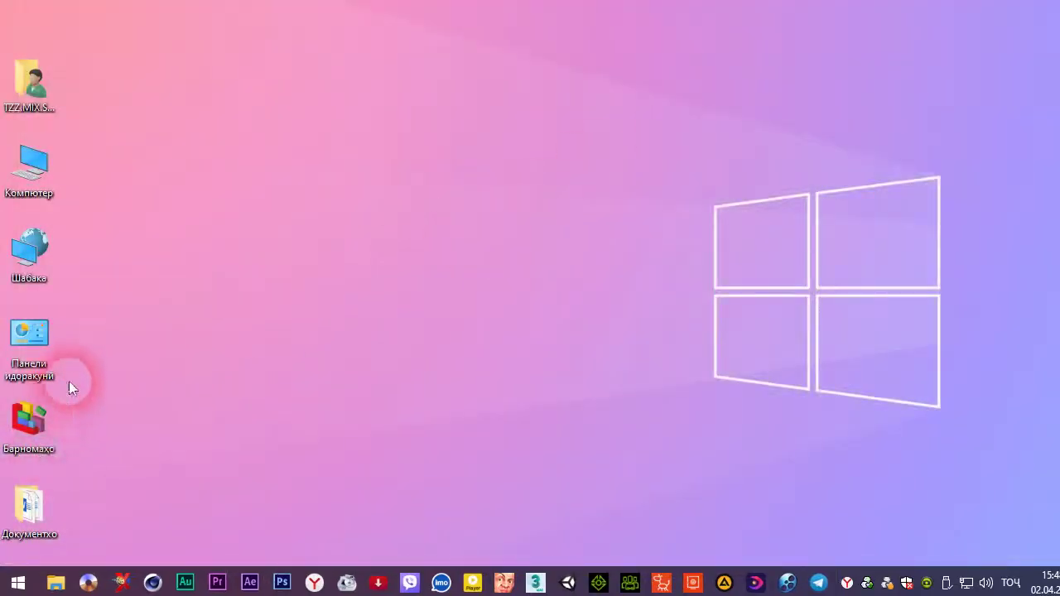
- Open the display settings from the desktop again, followed by the Шахсисозӣ personalization settings
right_click(157, 156)
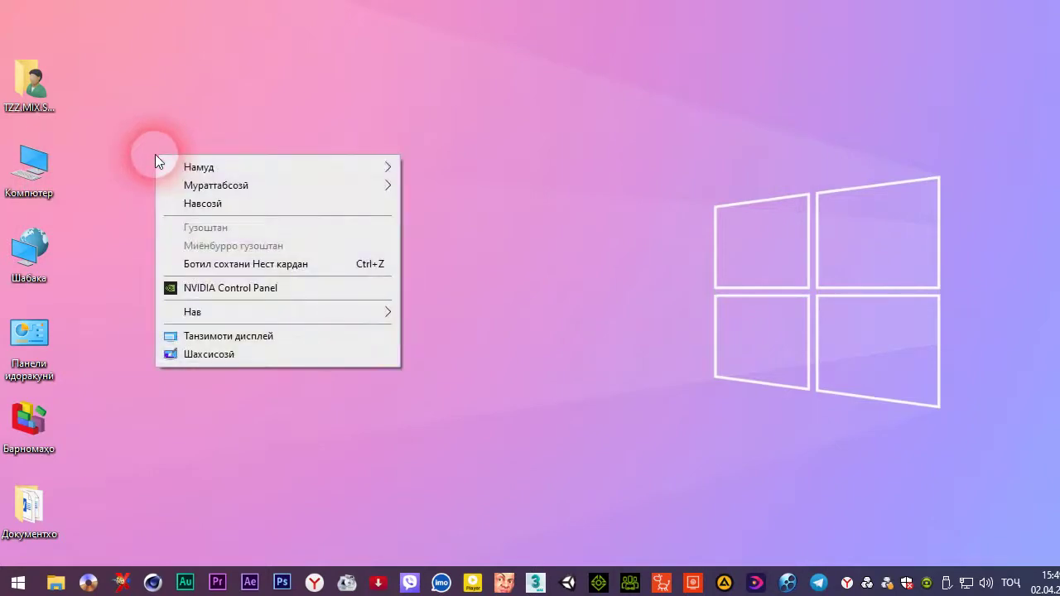
left_click(253, 339)
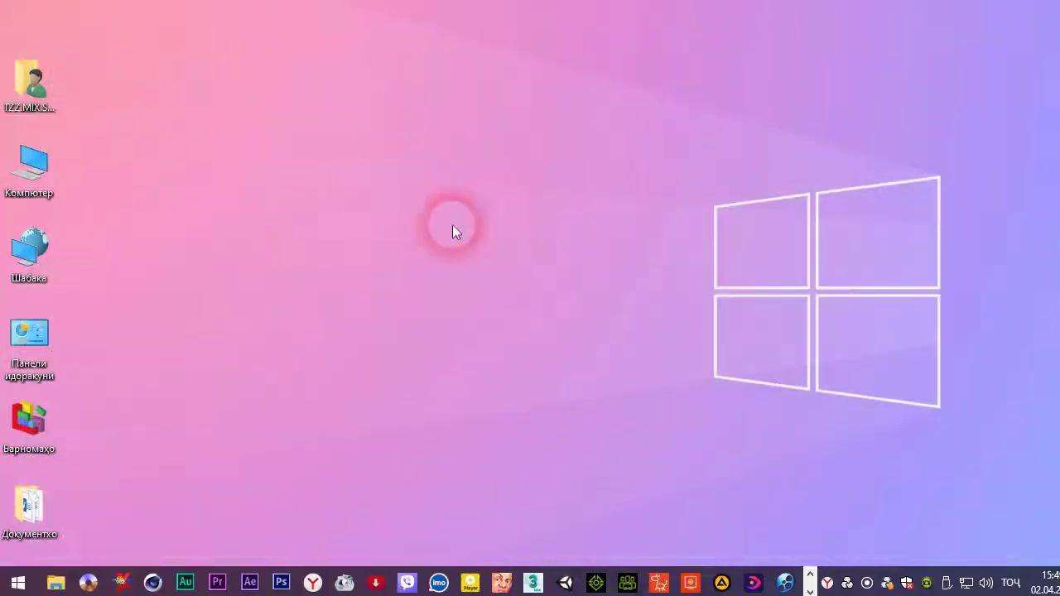
right_click(349, 214)
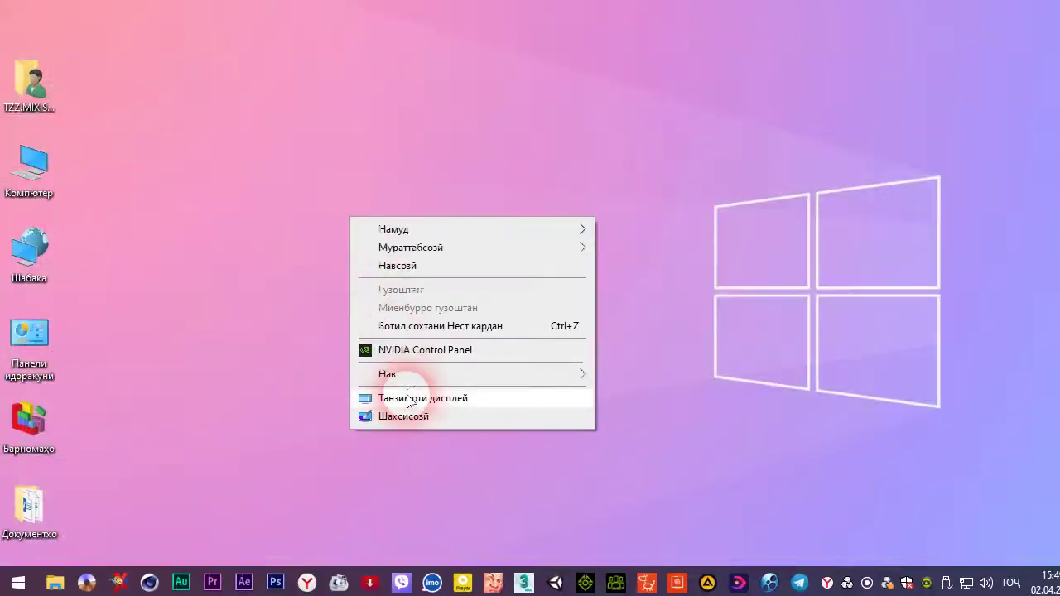
left_click(405, 401)
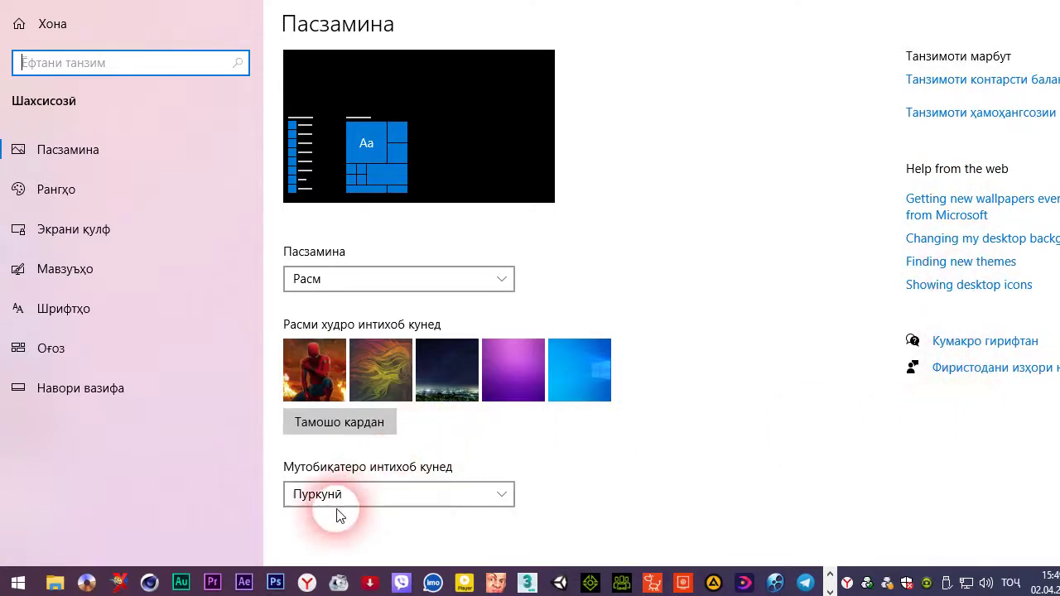
- Examine the choices for the desktop background type and for the picture fit on the Пасзамина page
left_click(325, 283)
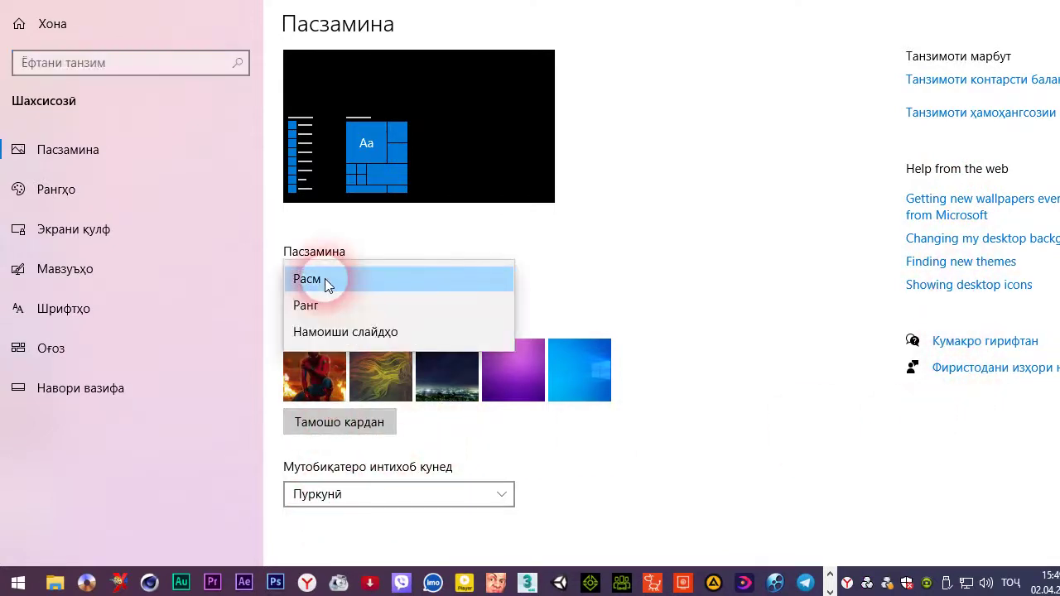
left_click(361, 507)
left_click(359, 499)
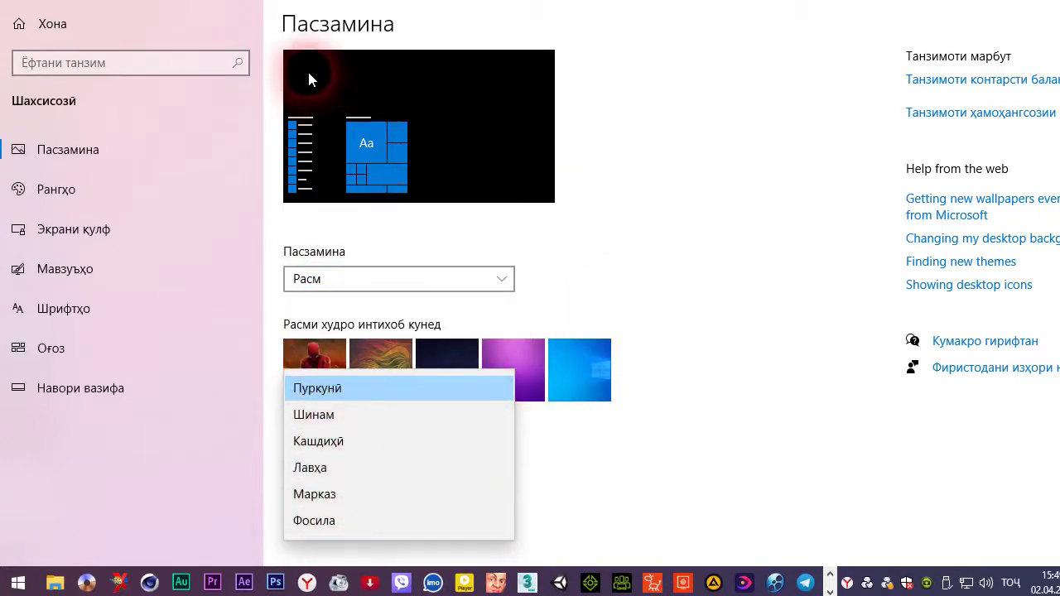
left_click(621, 31)
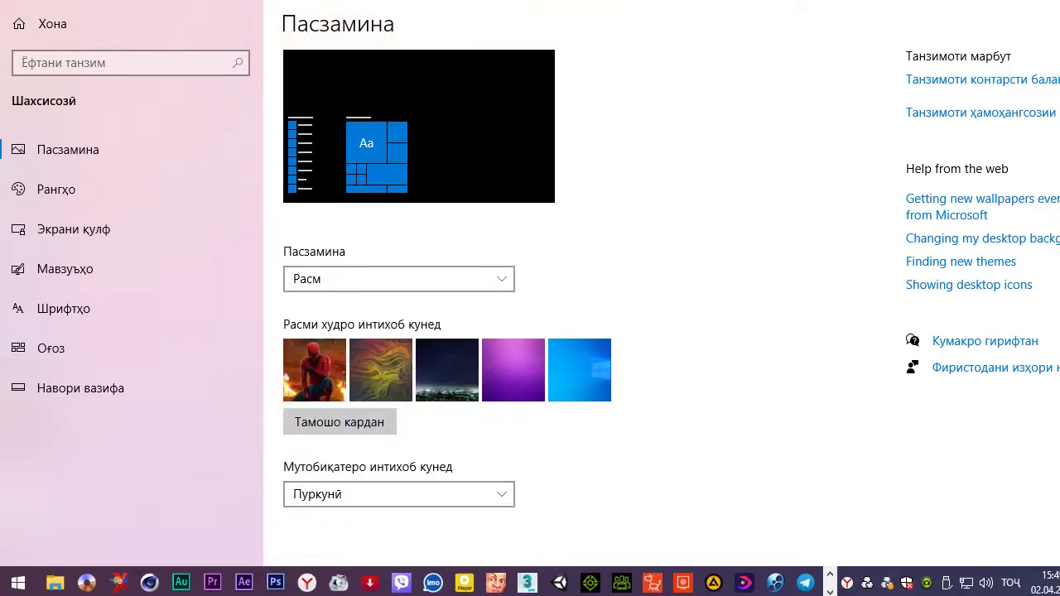